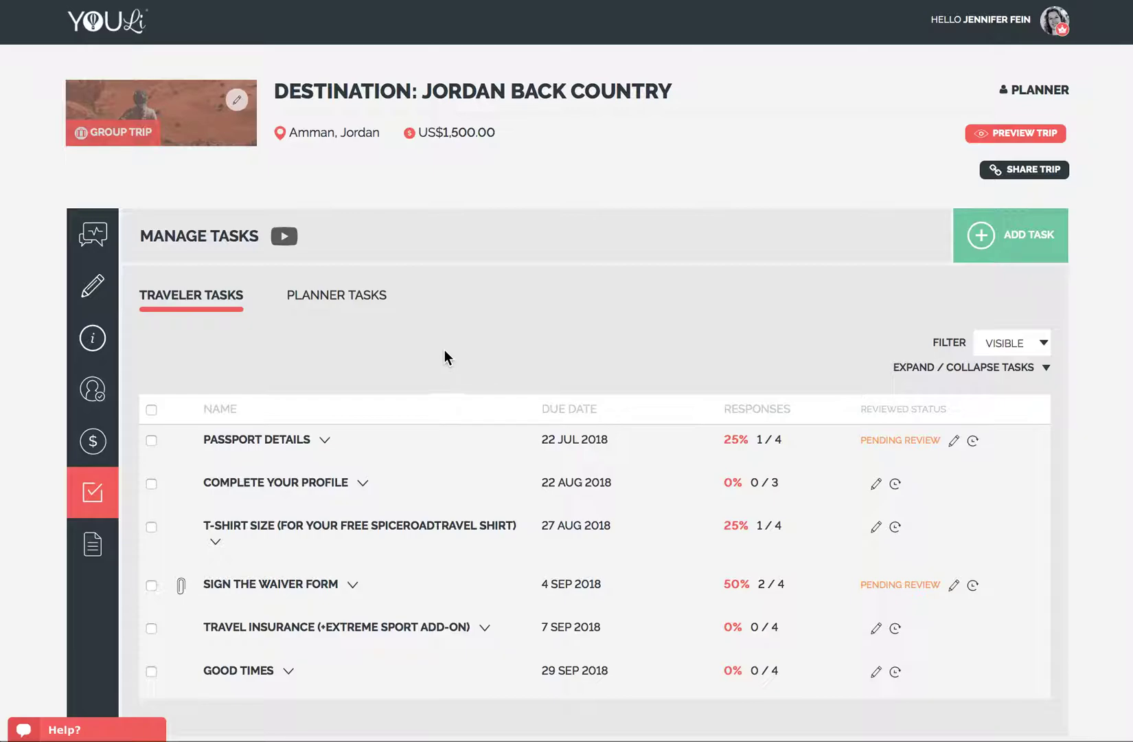
Open the Passport Details responses and view the trip page's task list as the second listed traveler.
{"action": "scroll", "coordinate": [445, 351], "scroll_direction": "down", "scroll_amount": 1}
{"action": "scroll", "coordinate": [444, 350], "scroll_direction": "down", "scroll_amount": 1}
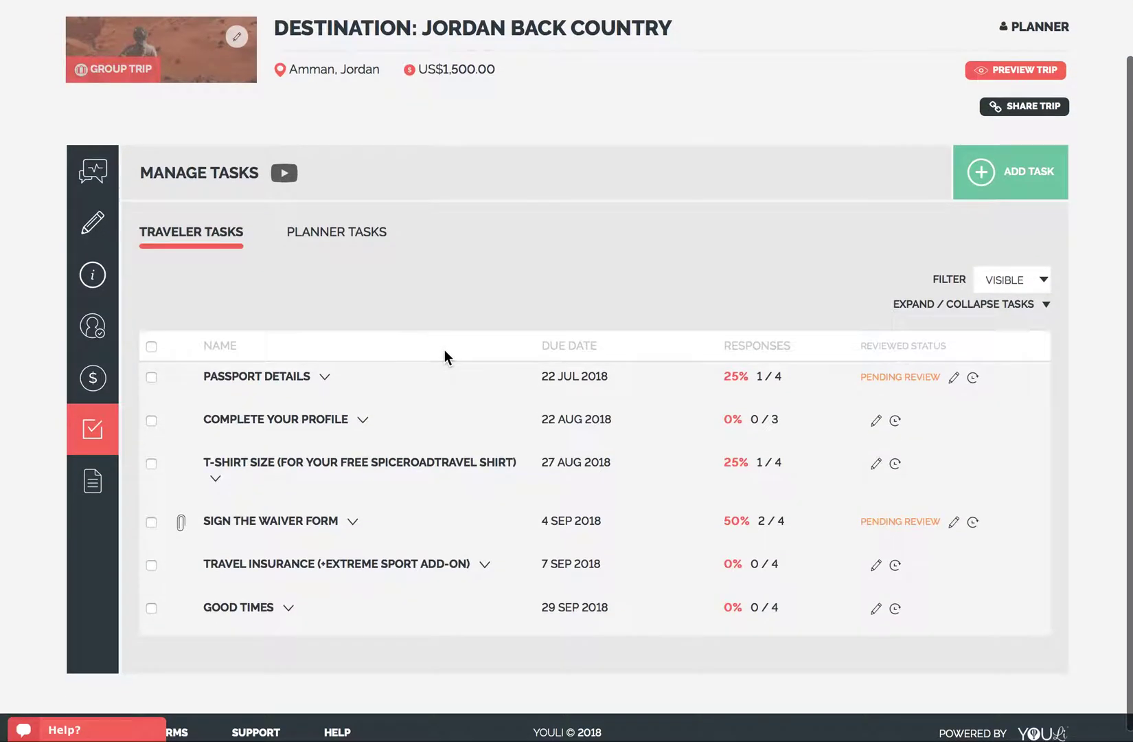
{"action": "mouse_move", "coordinate": [356, 443]}
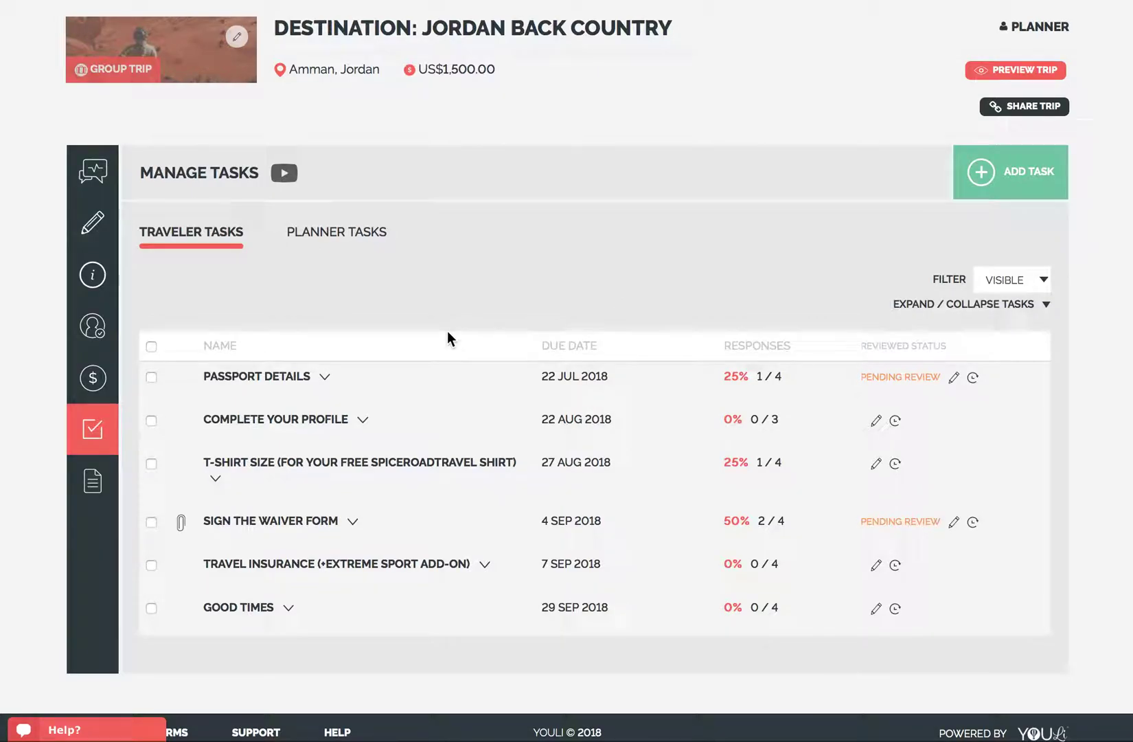
{"action": "left_click", "coordinate": [468, 358]}
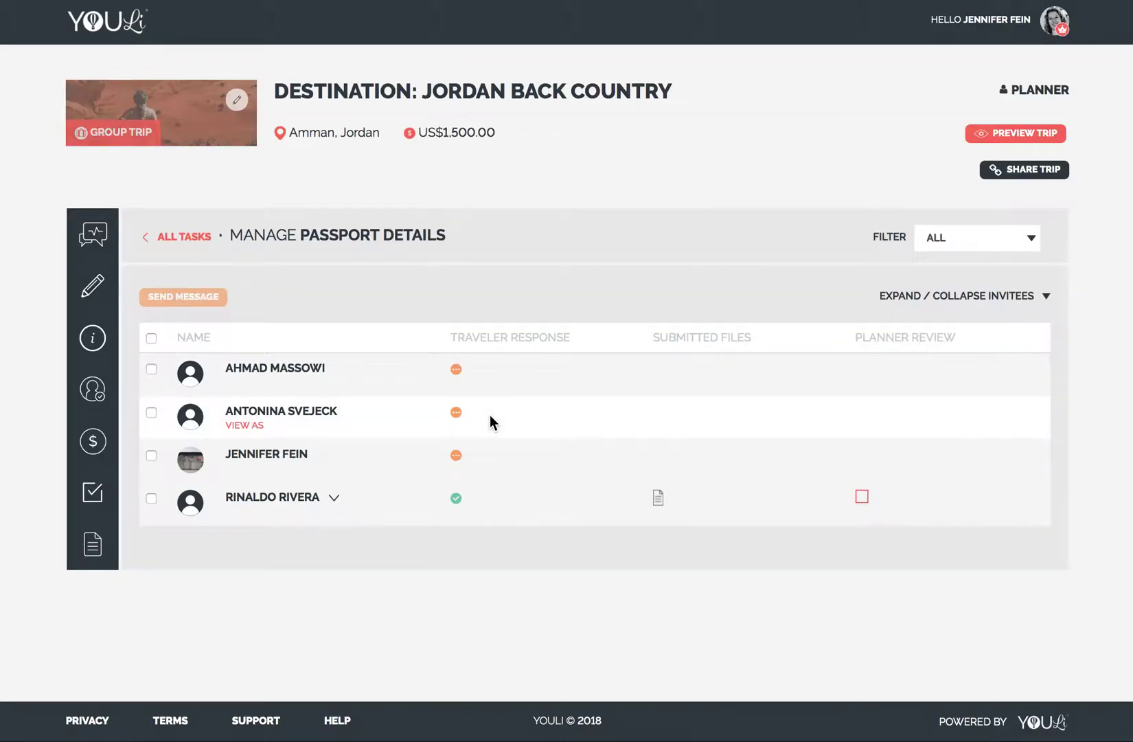
{"action": "left_click", "coordinate": [240, 425]}
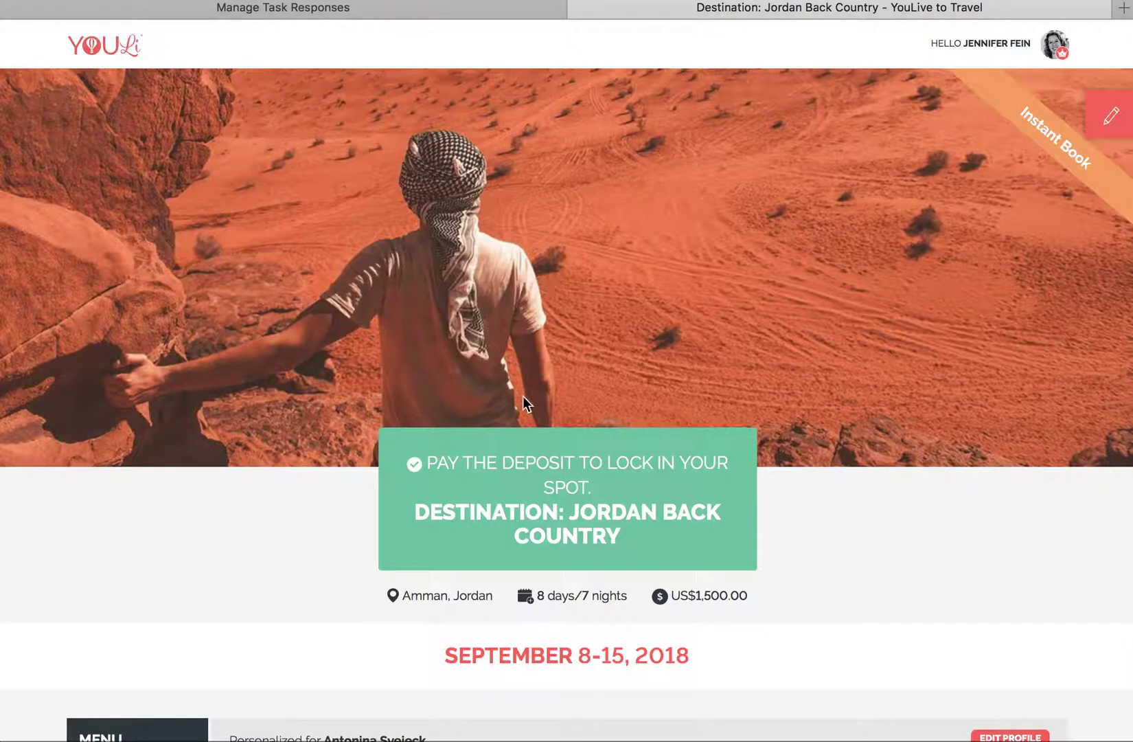
{"action": "scroll", "coordinate": [522, 402], "scroll_direction": "down", "scroll_amount": 4}
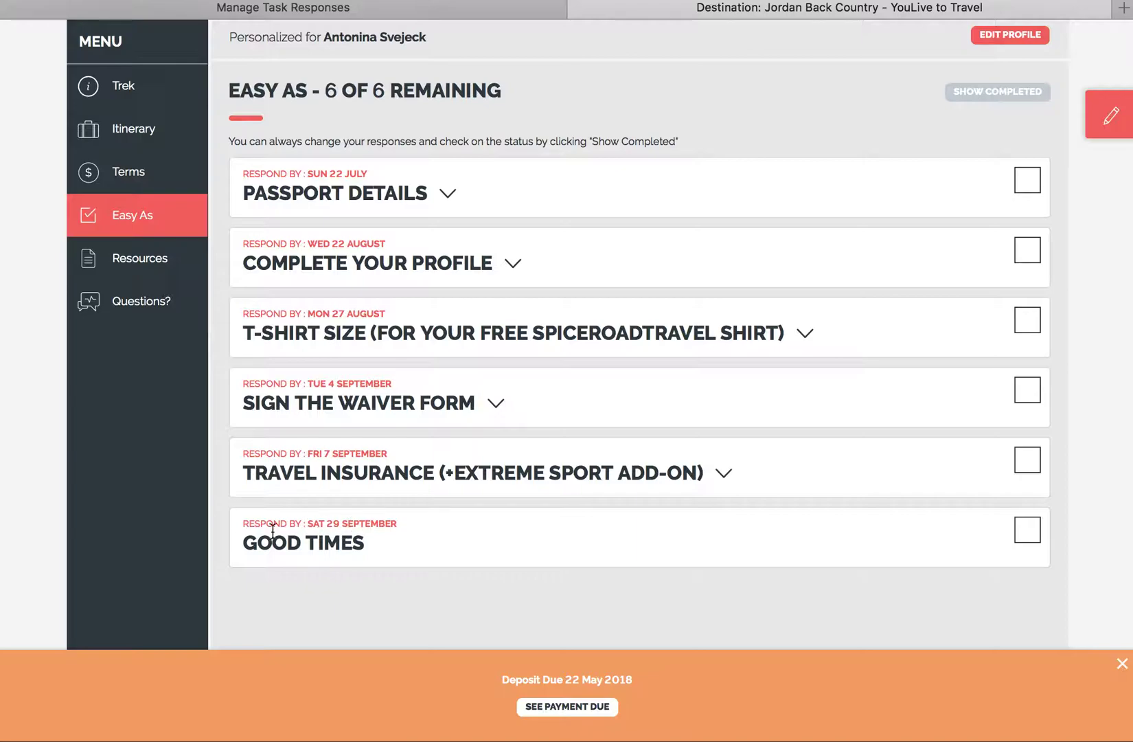
{"action": "scroll", "coordinate": [495, 489], "scroll_direction": "up", "scroll_amount": 6}
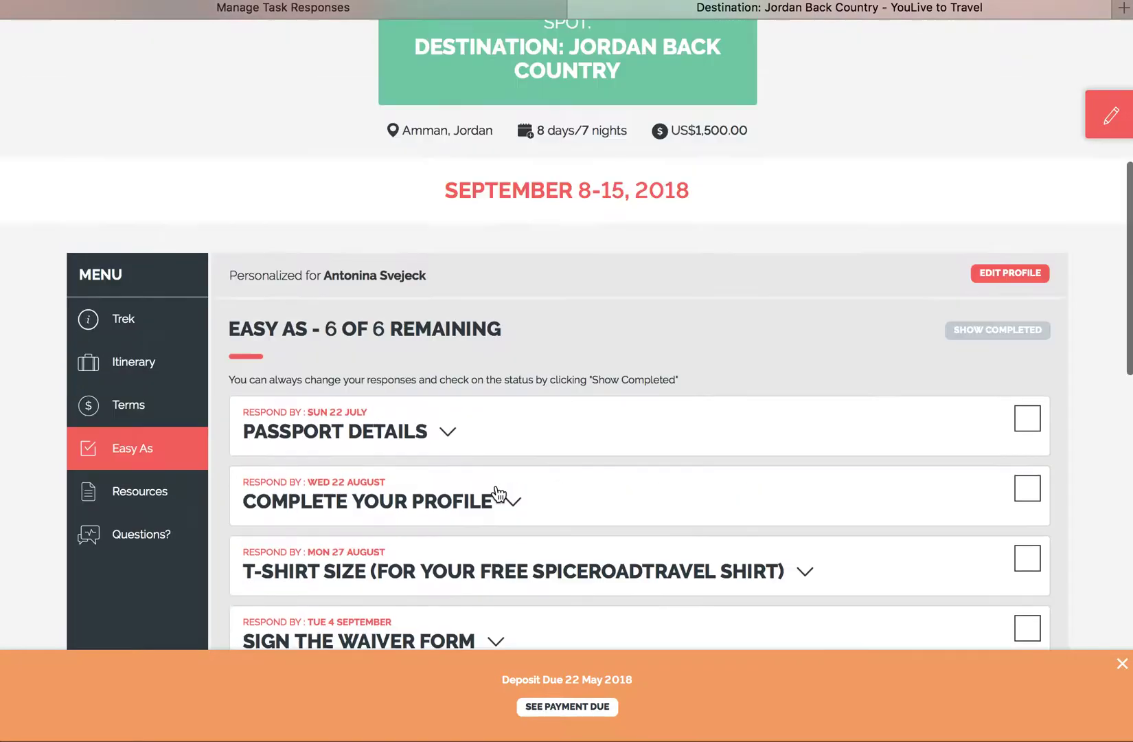
Return from the traveler's page to the trip's task management and open the Good Times task for editing.
{"action": "left_click", "coordinate": [1091, 116]}
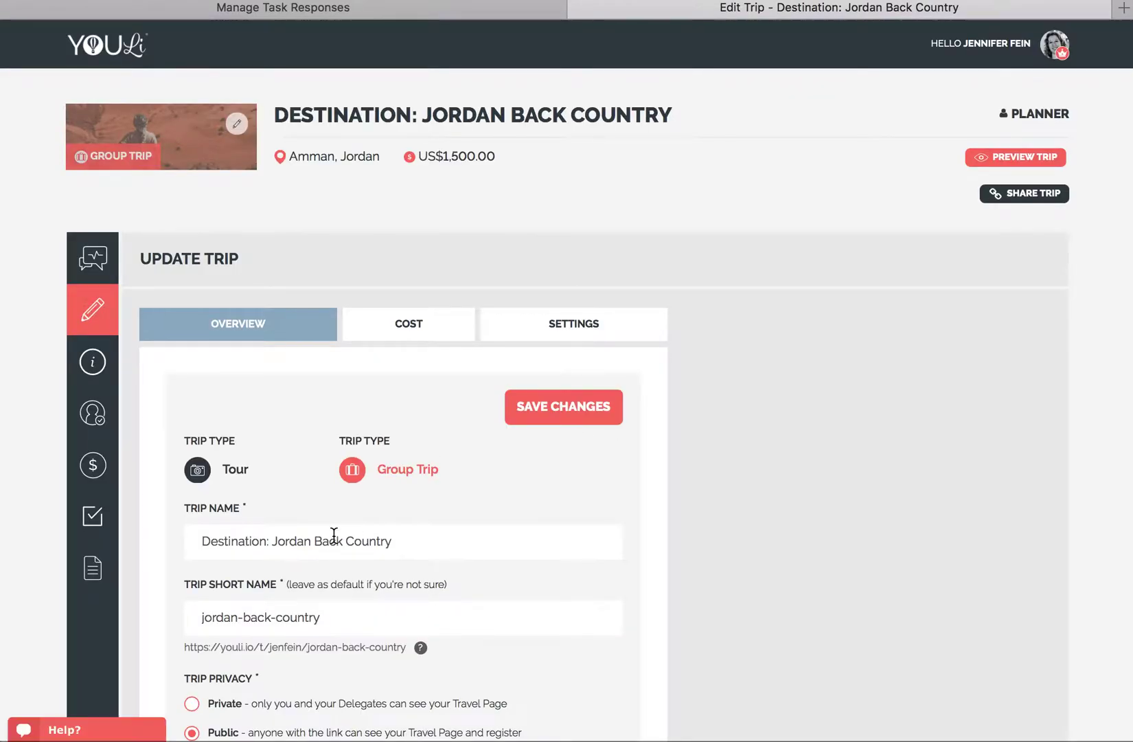
{"action": "left_click", "coordinate": [91, 517]}
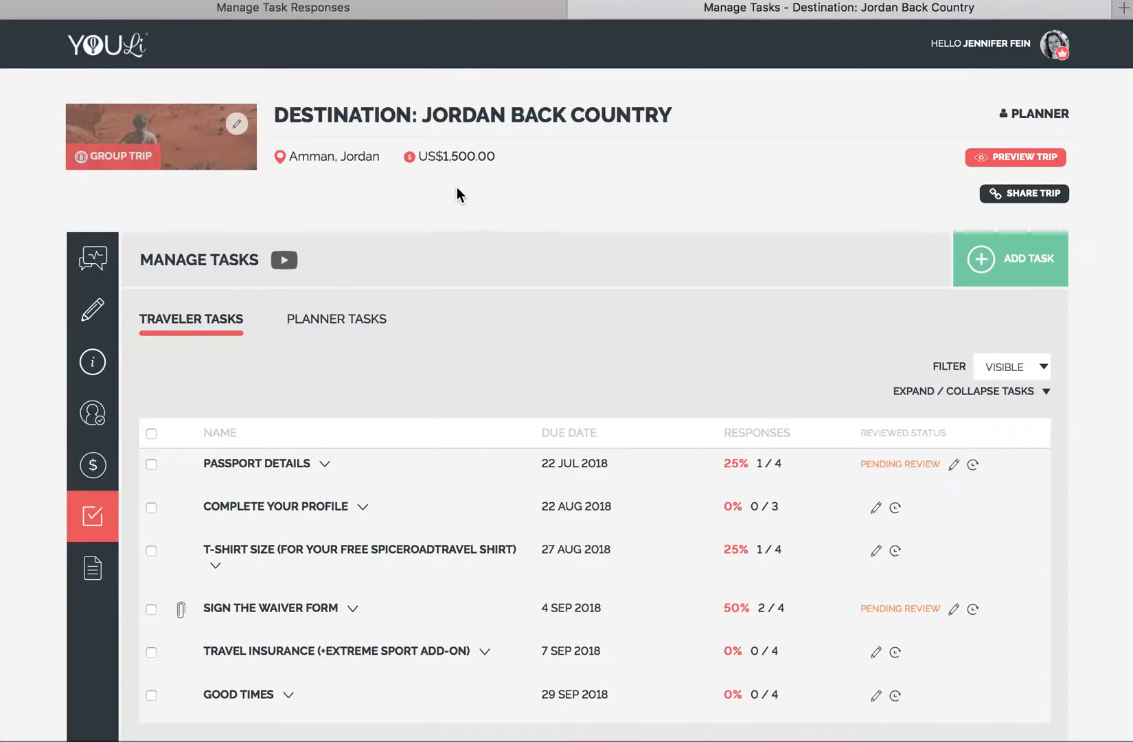
{"action": "scroll", "coordinate": [227, 637], "scroll_direction": "down", "scroll_amount": 3}
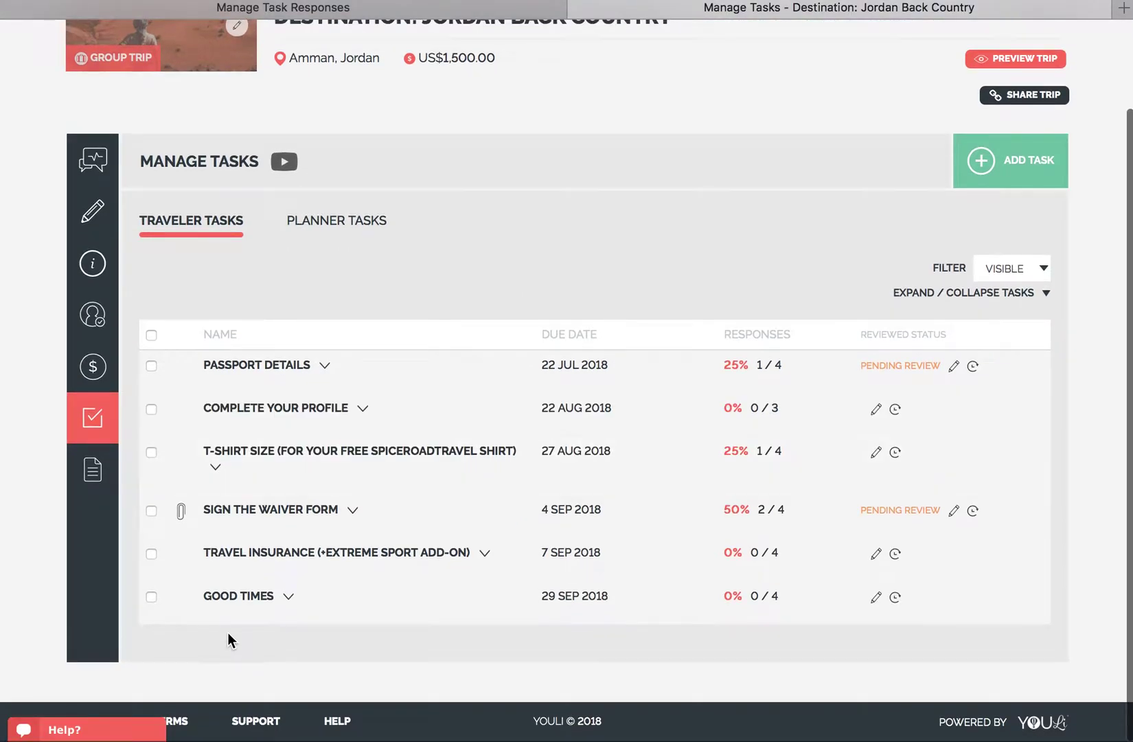
{"action": "left_click", "coordinate": [214, 610]}
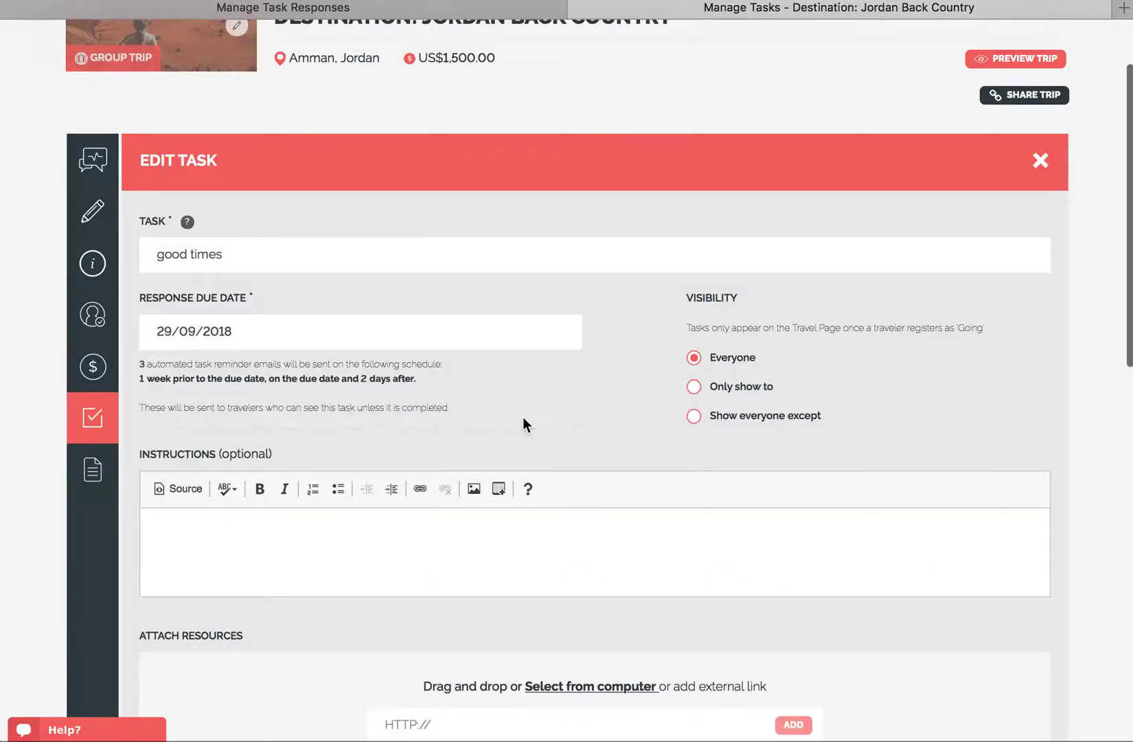
Restrict the Good Times task's visibility to Only show to the planner's own traveler entry and save the task.
{"action": "left_click", "coordinate": [695, 388]}
{"action": "left_click", "coordinate": [729, 412]}
{"action": "type", "text": "jen"}
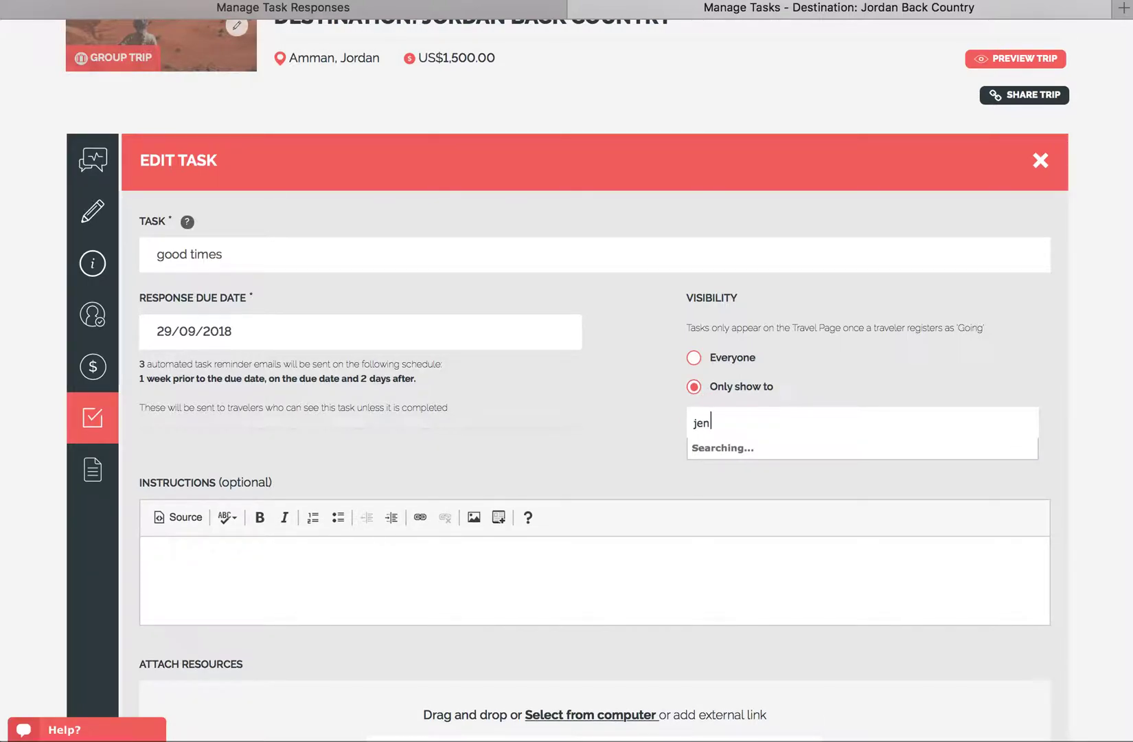
{"action": "left_click", "coordinate": [724, 450]}
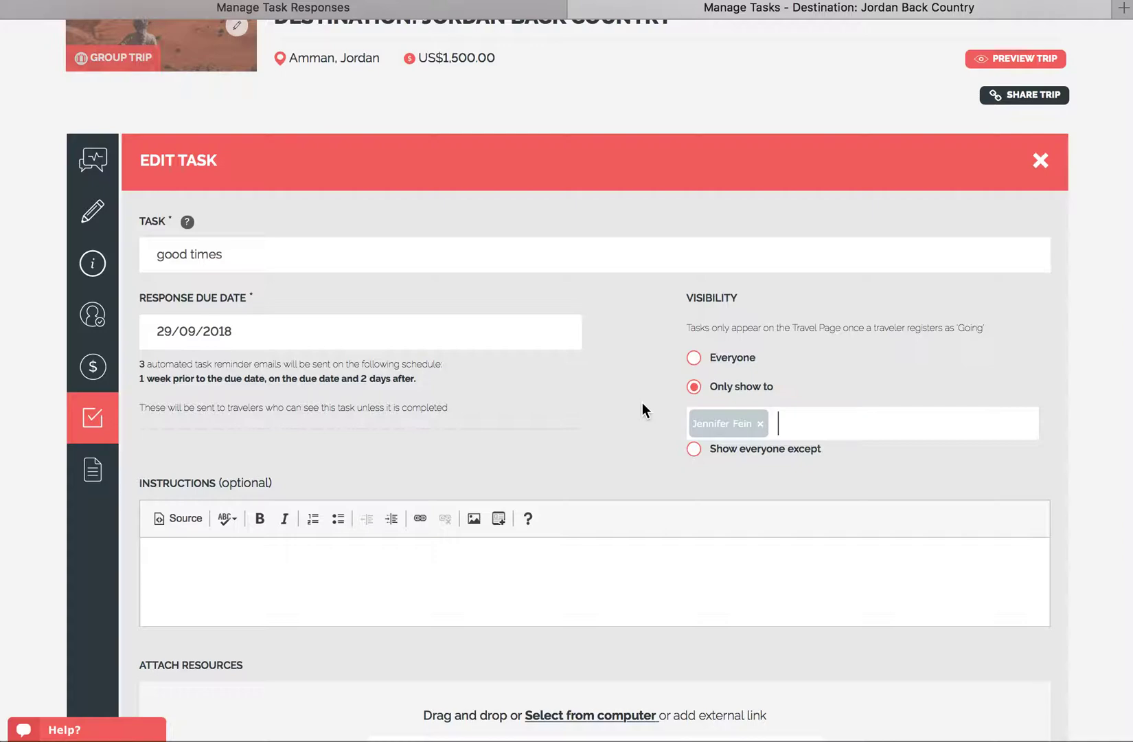
{"action": "scroll", "coordinate": [642, 405], "scroll_direction": "down", "scroll_amount": 1}
{"action": "scroll", "coordinate": [642, 405], "scroll_direction": "down", "scroll_amount": 1}
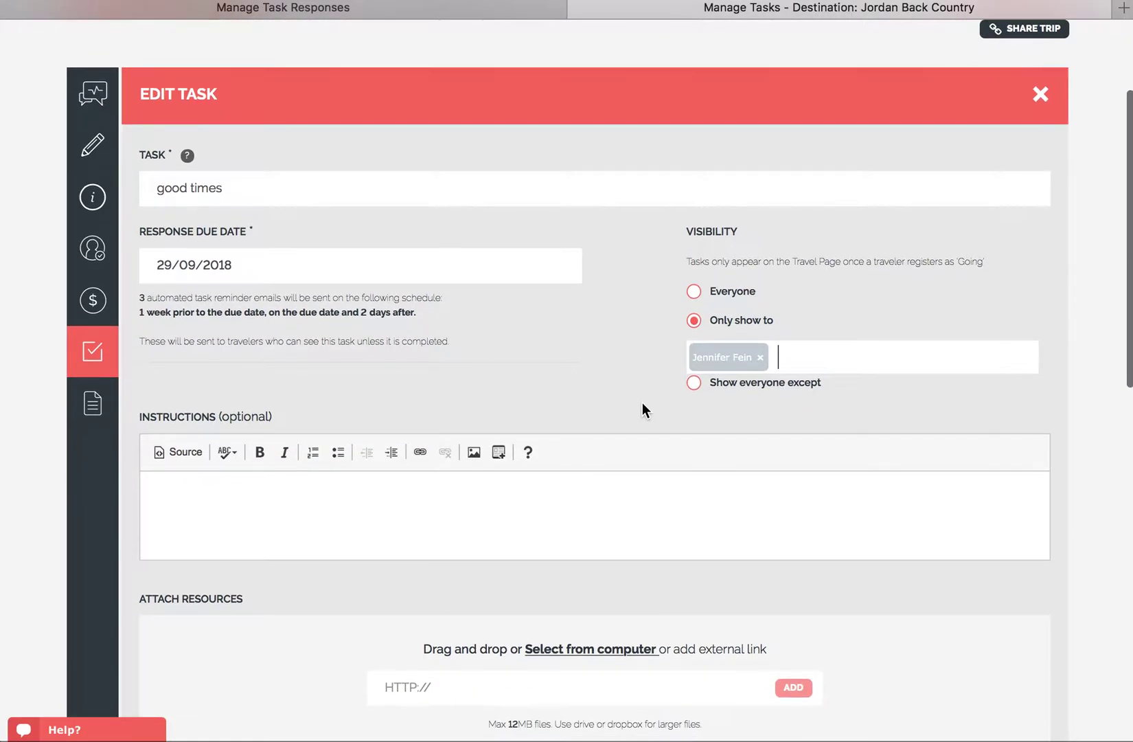
{"action": "scroll", "coordinate": [642, 405], "scroll_direction": "up", "scroll_amount": 2}
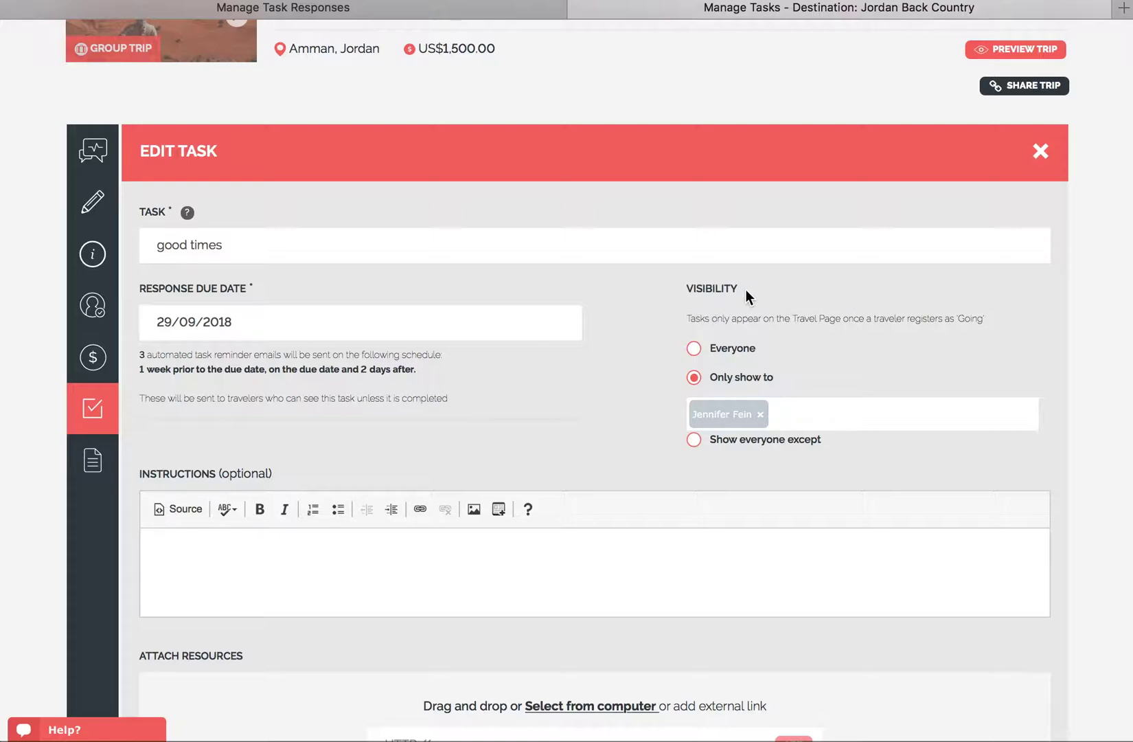
{"action": "scroll", "coordinate": [803, 451], "scroll_direction": "down", "scroll_amount": 15}
{"action": "left_click", "coordinate": [1002, 613]}
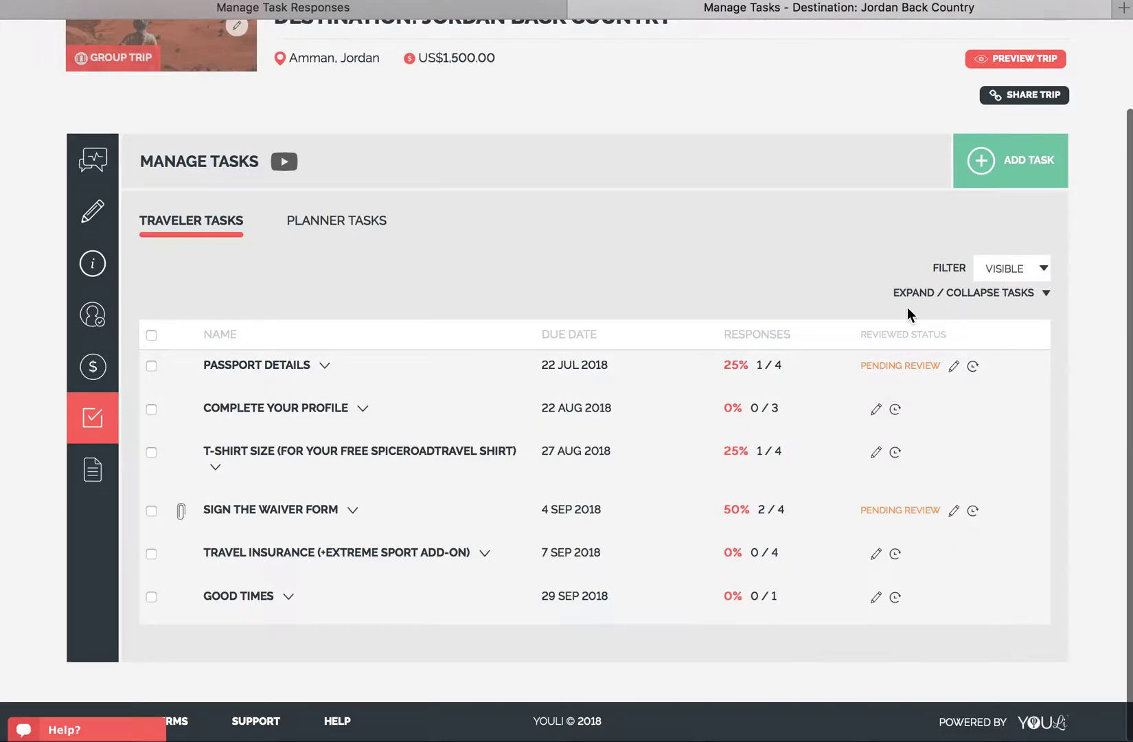
View the trip page as the second listed traveler again from the Passport Details responses to check their task list.
{"action": "mouse_move", "coordinate": [169, 388]}
{"action": "left_click", "coordinate": [252, 382]}
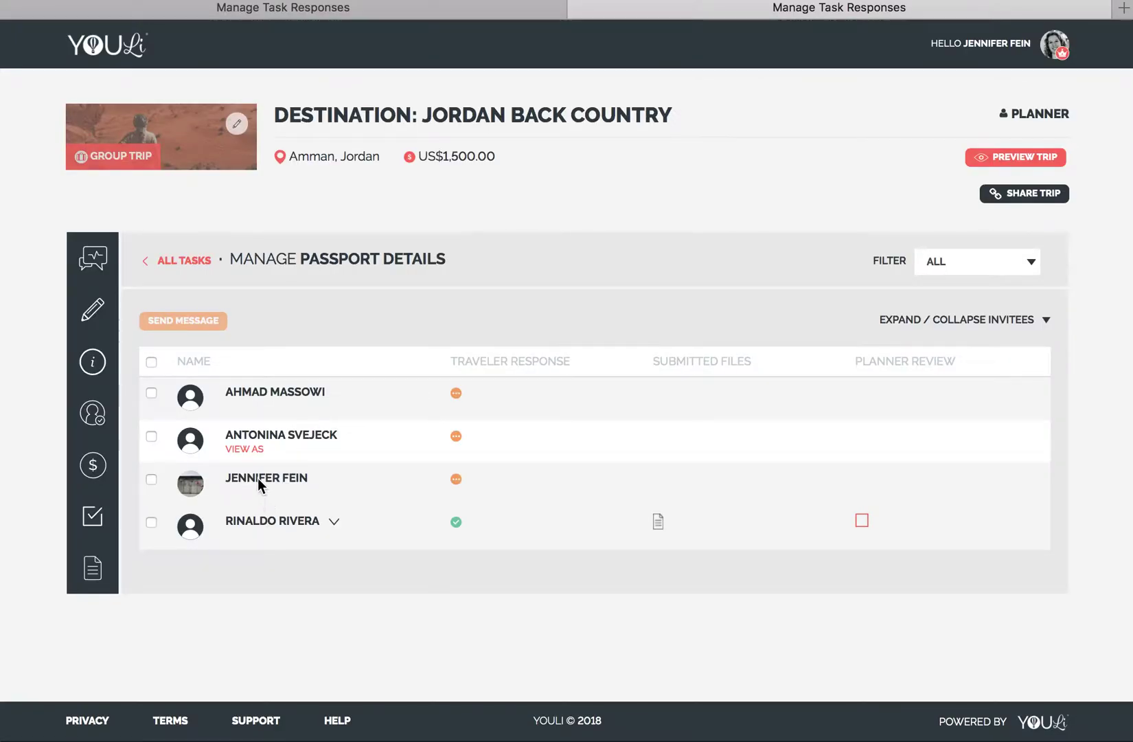
{"action": "left_click", "coordinate": [237, 449]}
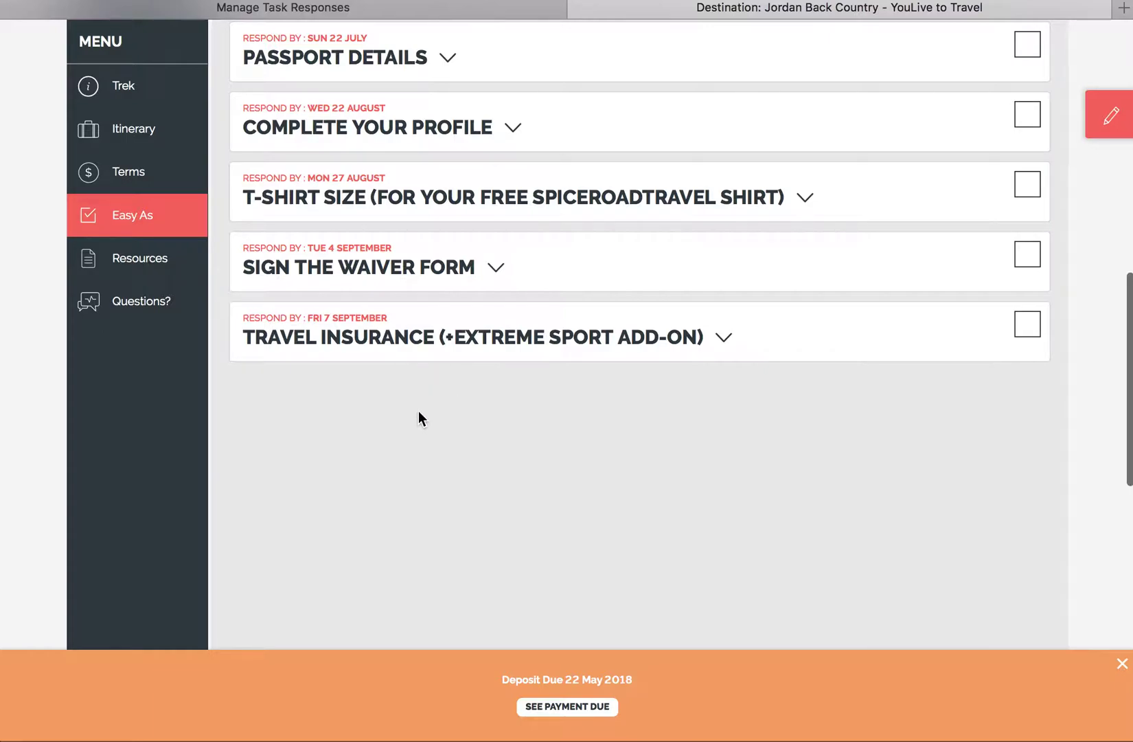
{"action": "scroll", "coordinate": [599, 437], "scroll_direction": "up", "scroll_amount": 1}
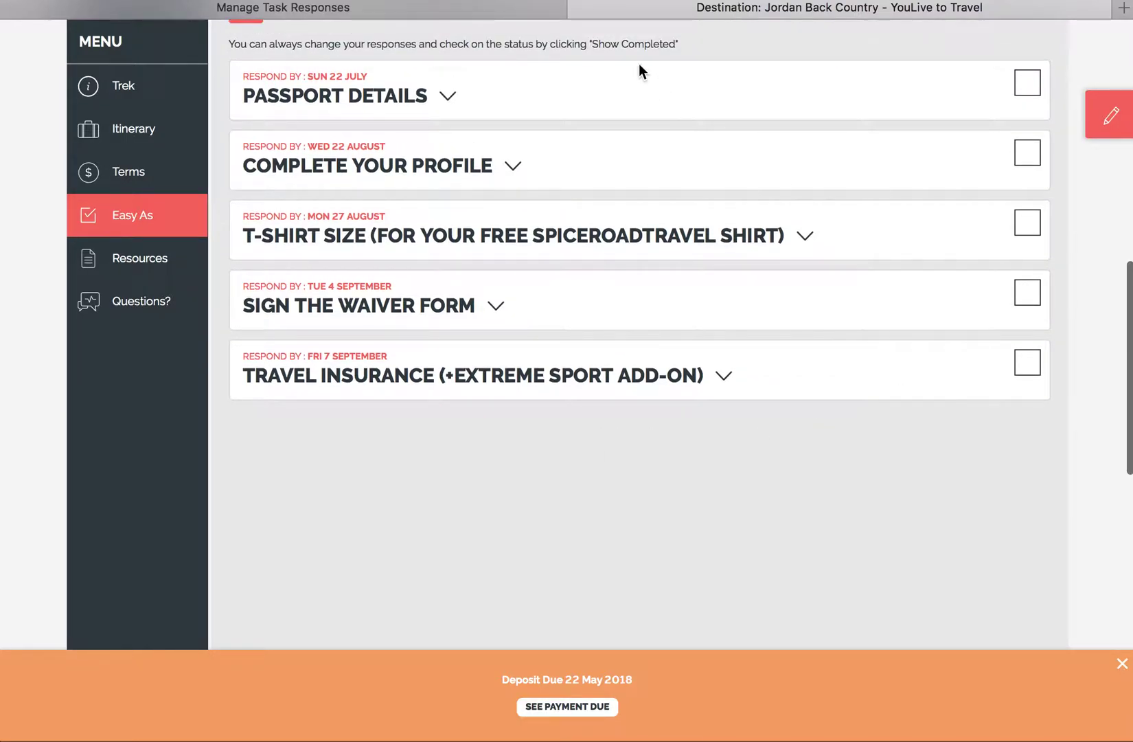
Close the traveler view and review the Passport Details task's reminder email schedule and due date calendar, then return to the task list.
{"action": "left_click", "coordinate": [575, 10]}
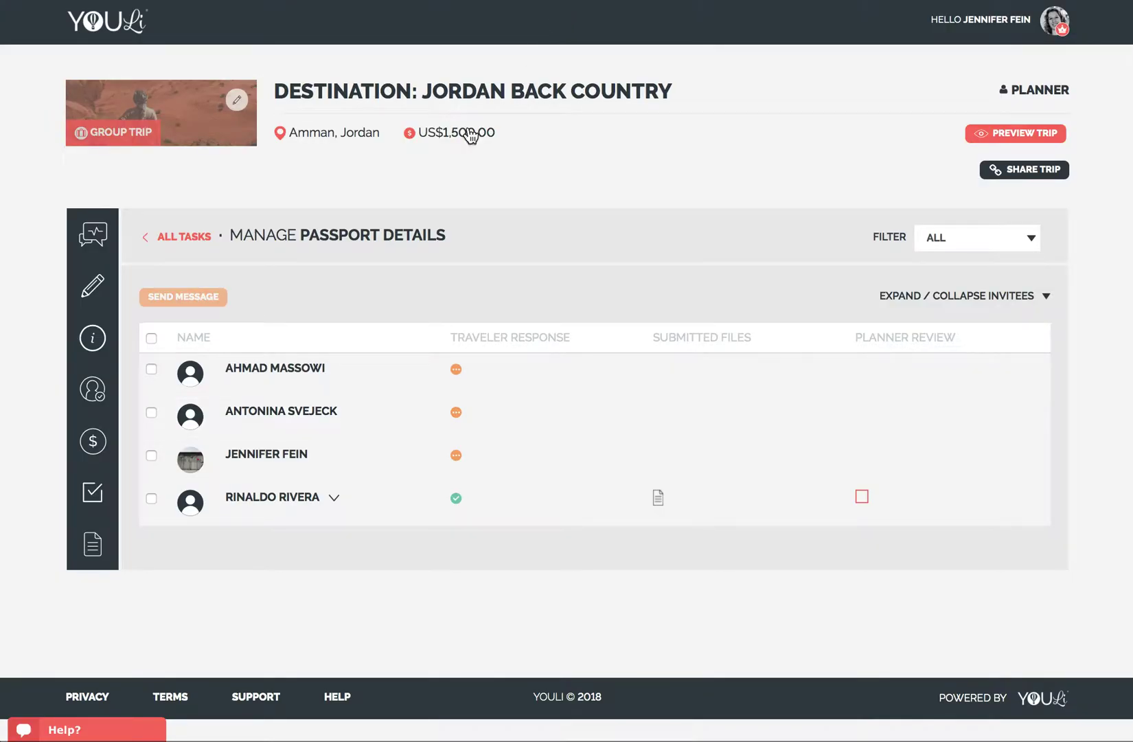
{"action": "left_click", "coordinate": [99, 491]}
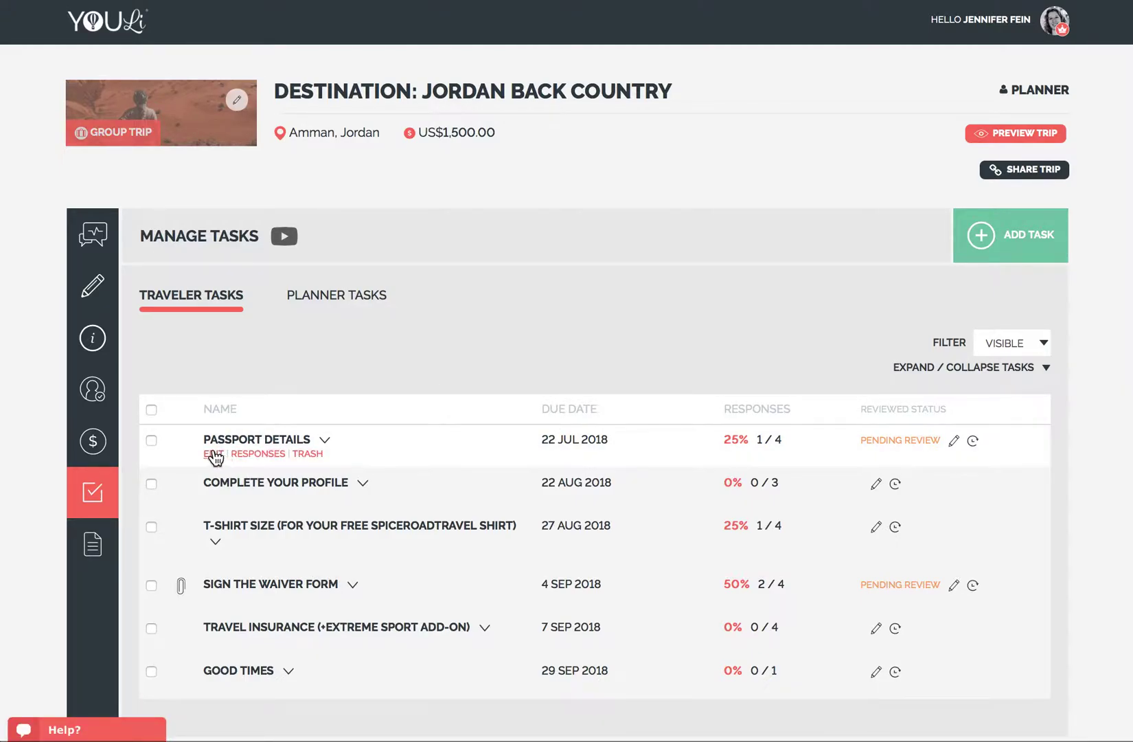
{"action": "left_click", "coordinate": [214, 453]}
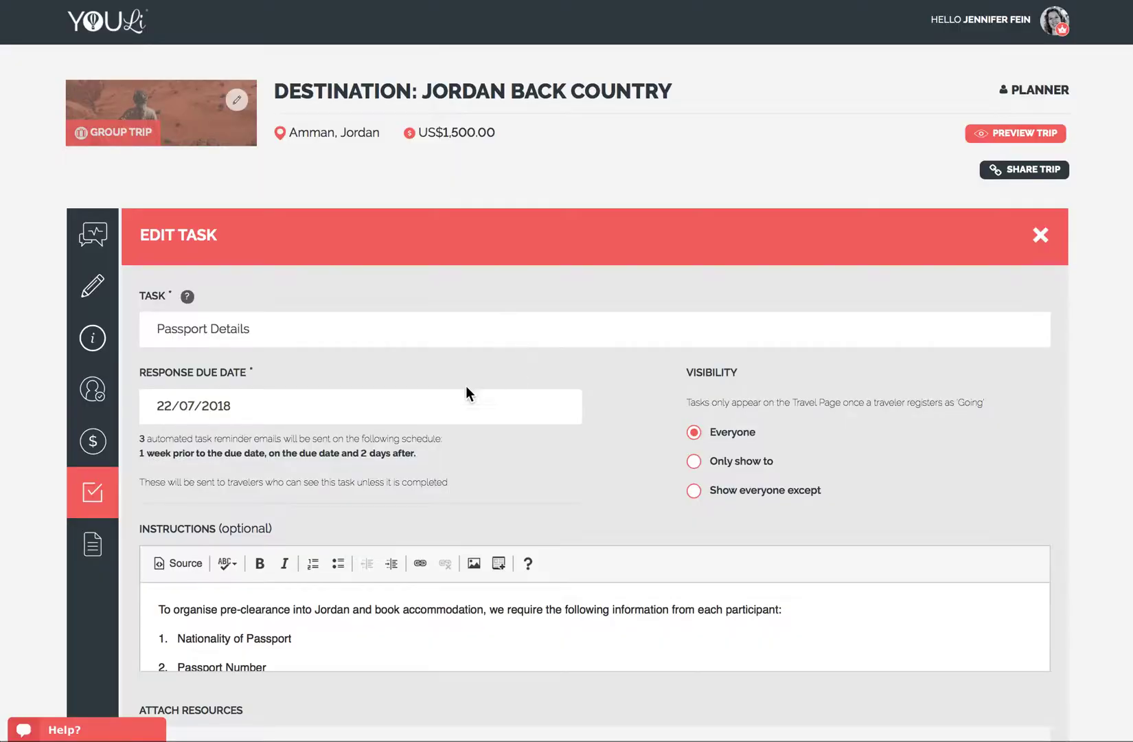
{"action": "left_click_drag", "start_coordinate": [141, 440], "coordinate": [430, 459]}
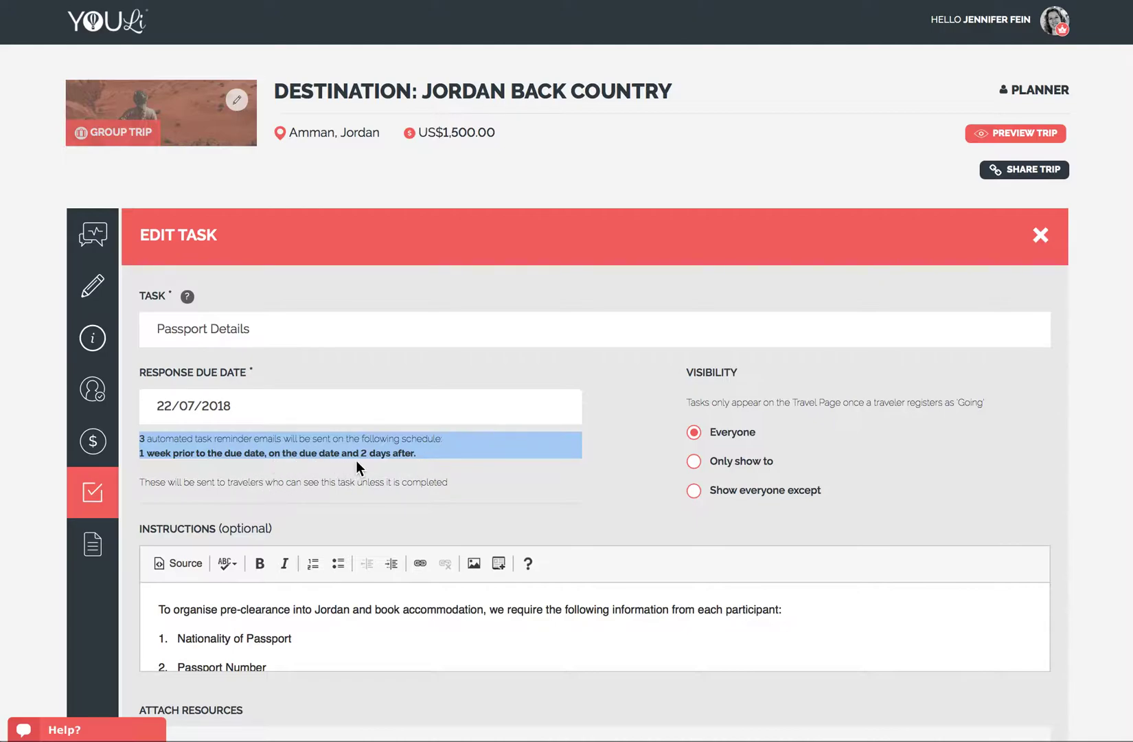
{"action": "left_click", "coordinate": [427, 459]}
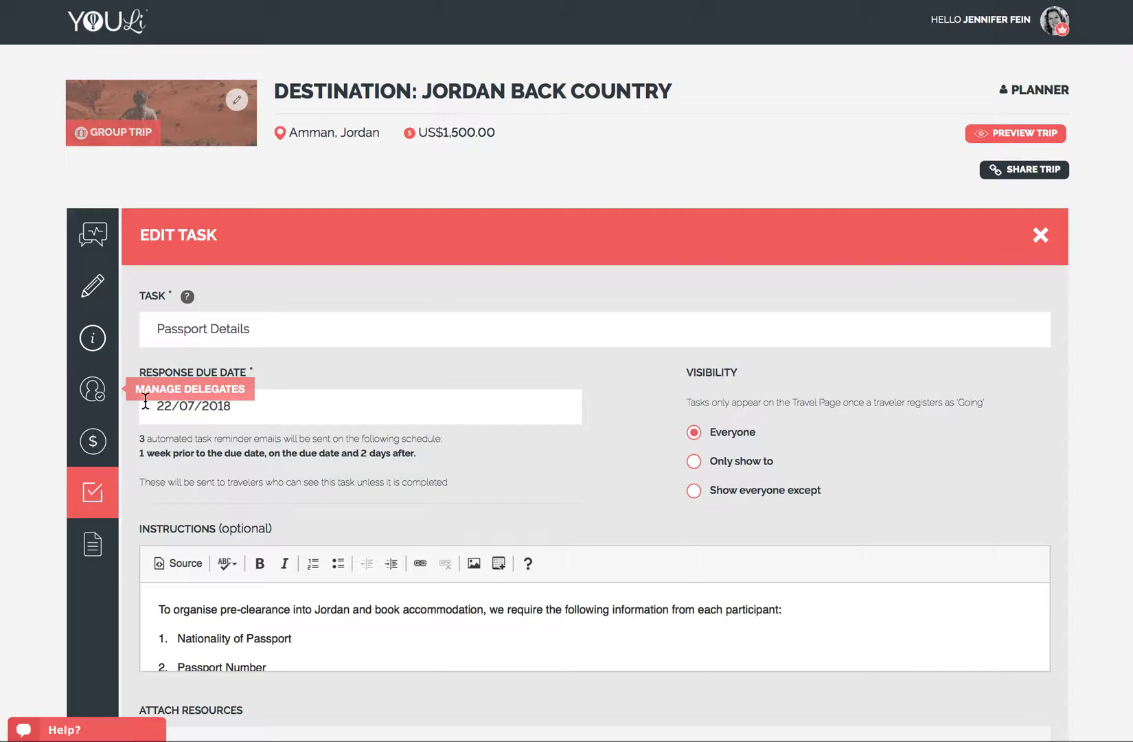
{"action": "left_click", "coordinate": [178, 406]}
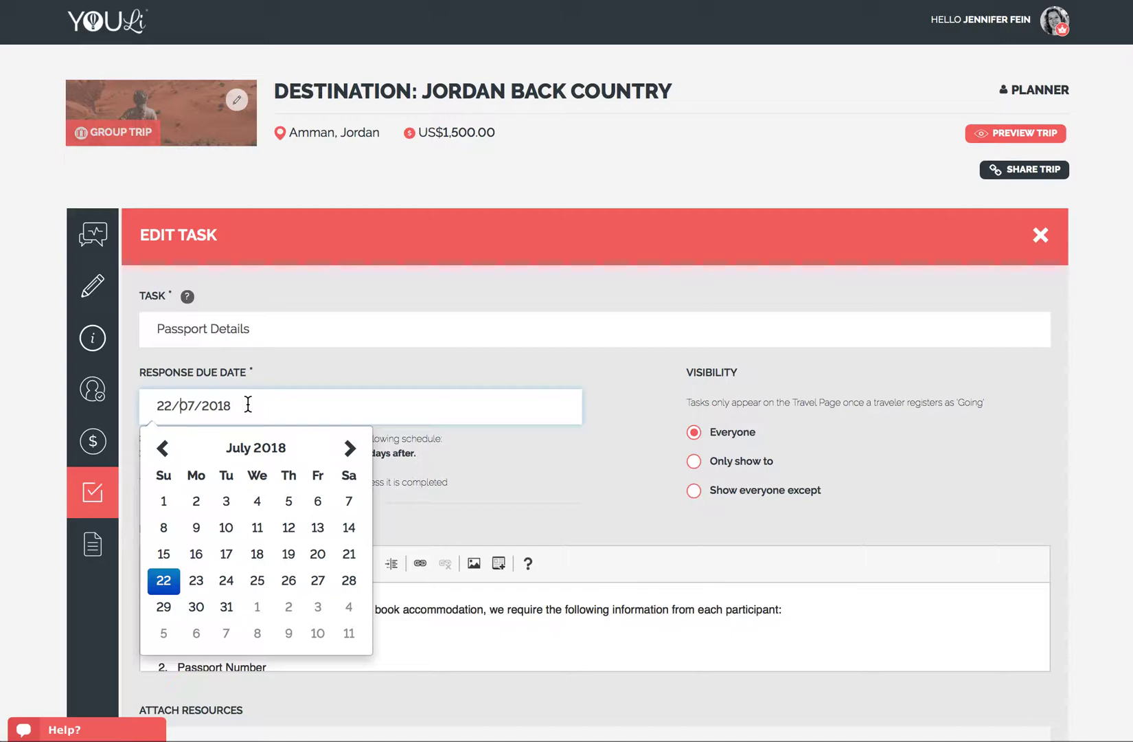
{"action": "left_click", "coordinate": [290, 373]}
{"action": "left_click", "coordinate": [90, 500]}
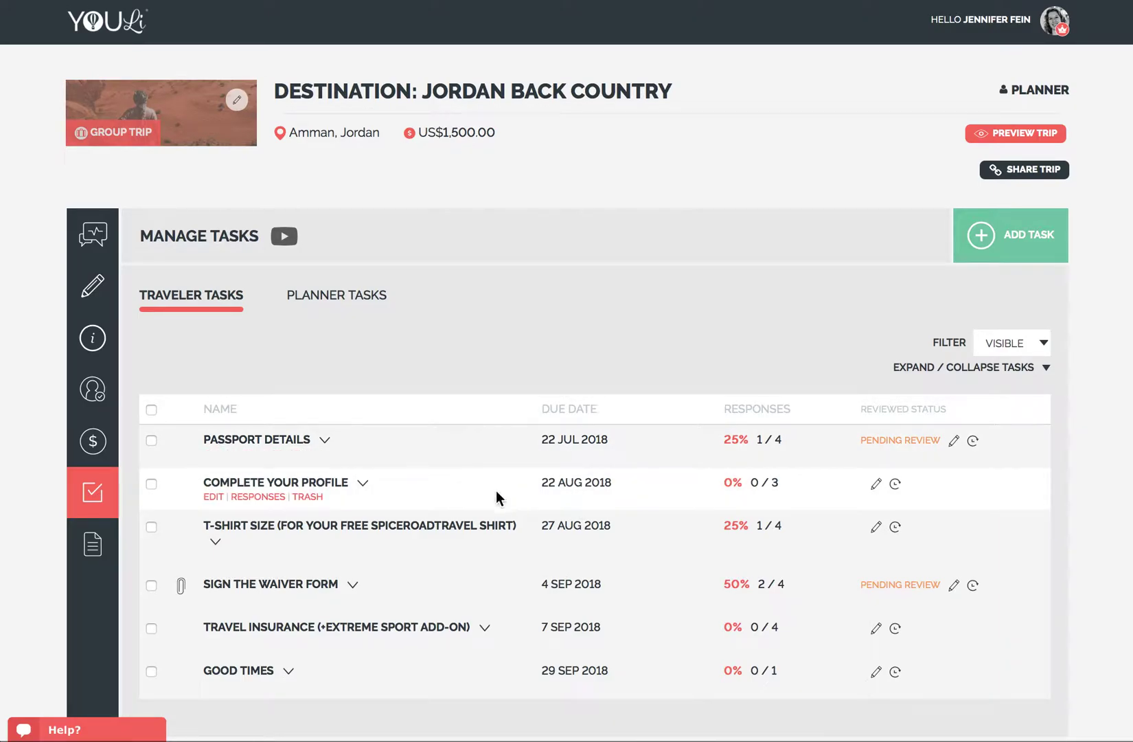
Set the Complete Your Profile task's response due date to 22/07/2018 and save the task.
{"action": "left_click", "coordinate": [213, 497]}
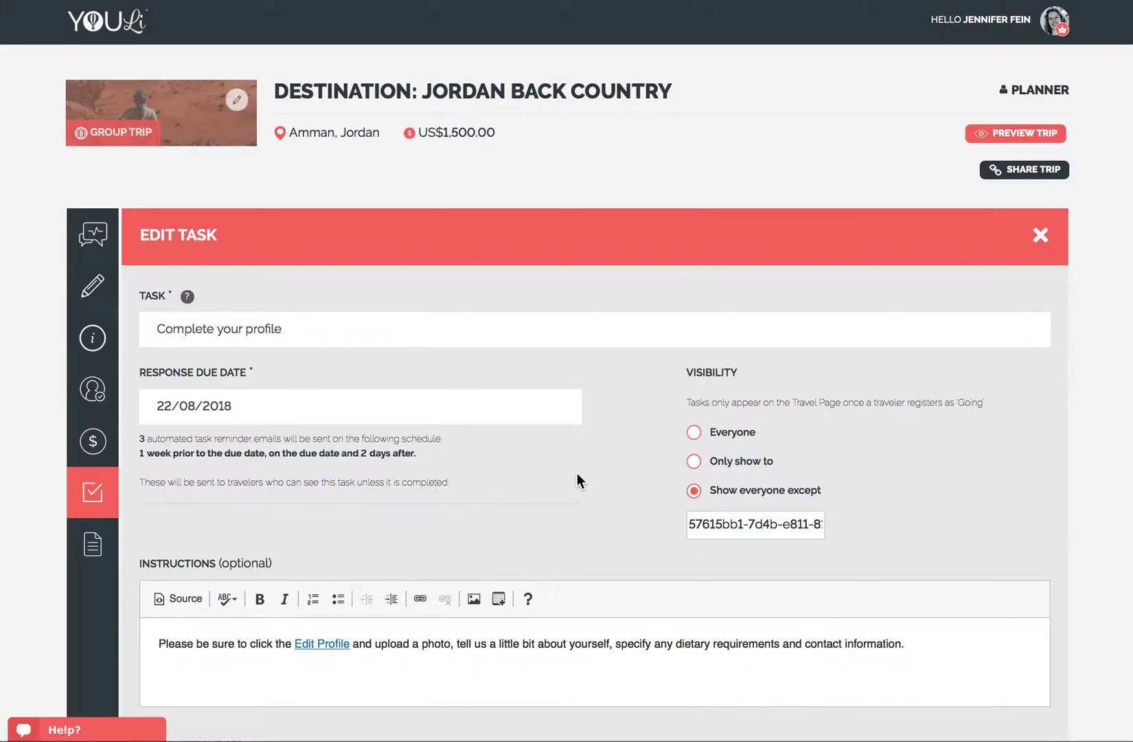
{"action": "left_click", "coordinate": [225, 408]}
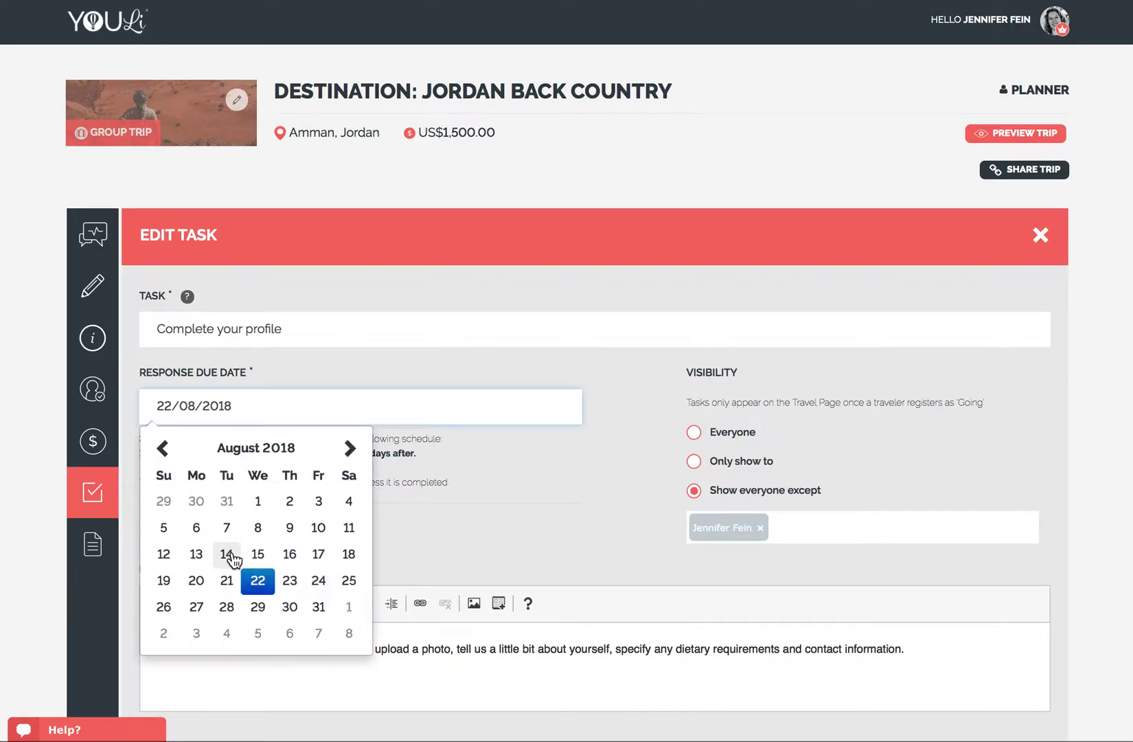
{"action": "left_click", "coordinate": [162, 449]}
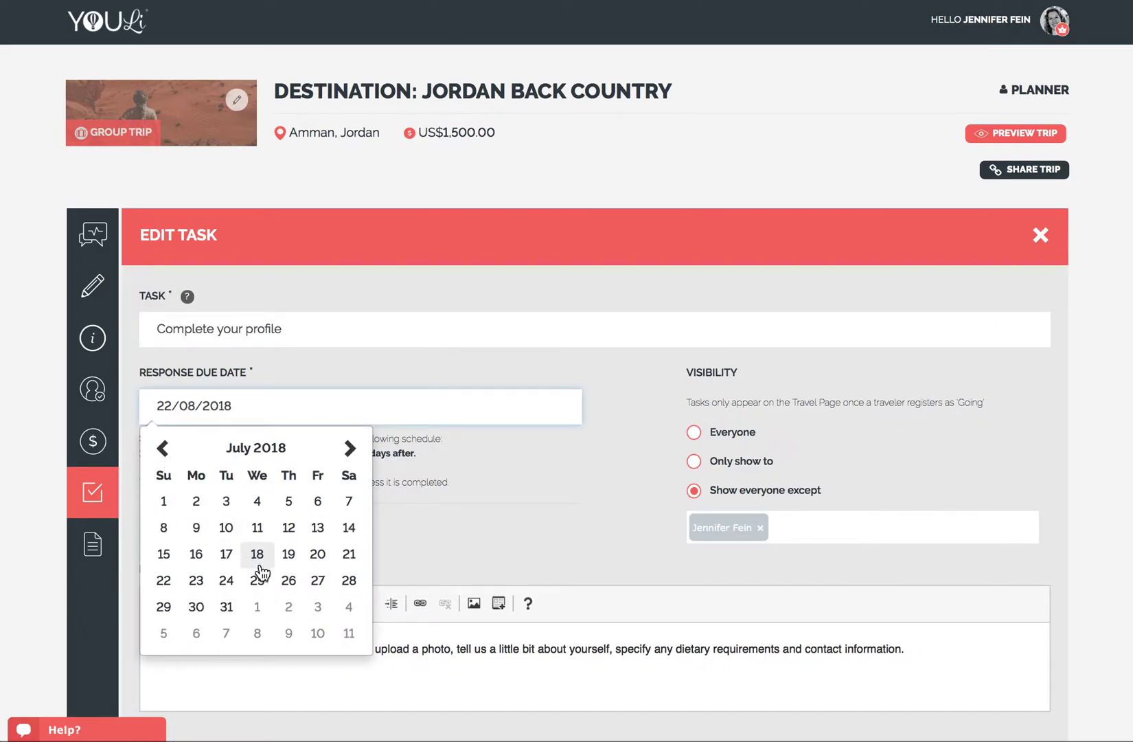
{"action": "left_click", "coordinate": [164, 581]}
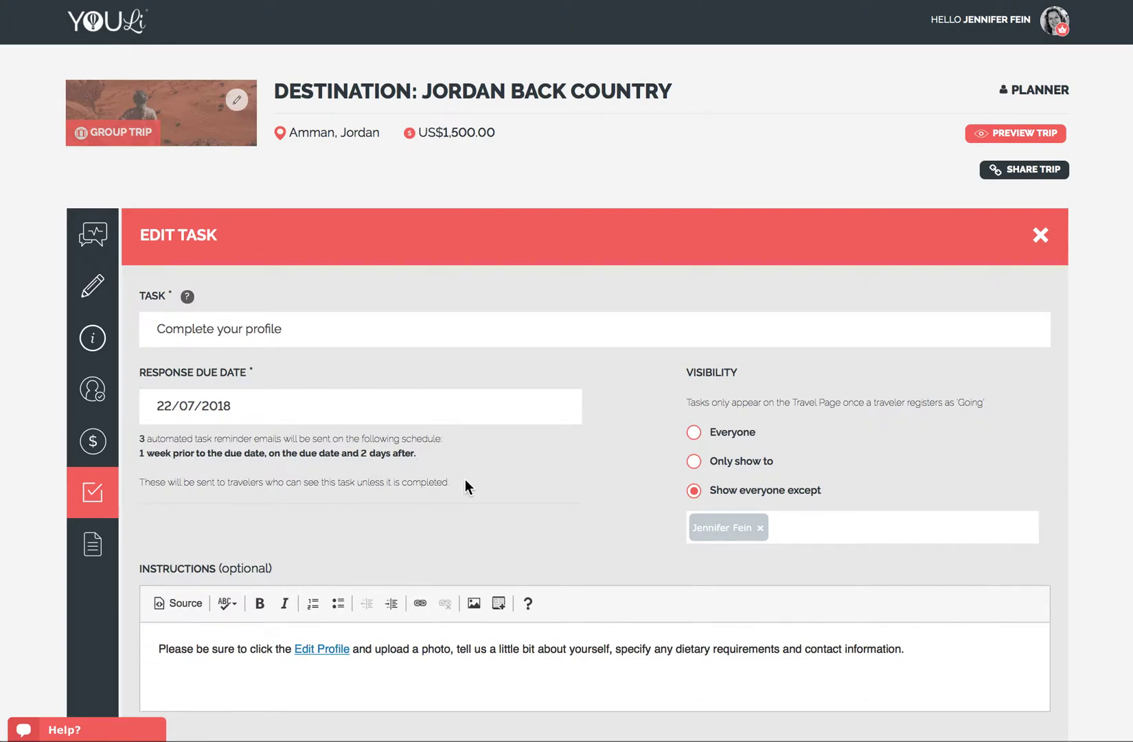
{"action": "scroll", "coordinate": [465, 479], "scroll_direction": "down", "scroll_amount": 8}
{"action": "scroll", "coordinate": [1050, 600], "scroll_direction": "down", "scroll_amount": 7}
{"action": "left_click", "coordinate": [1011, 603]}
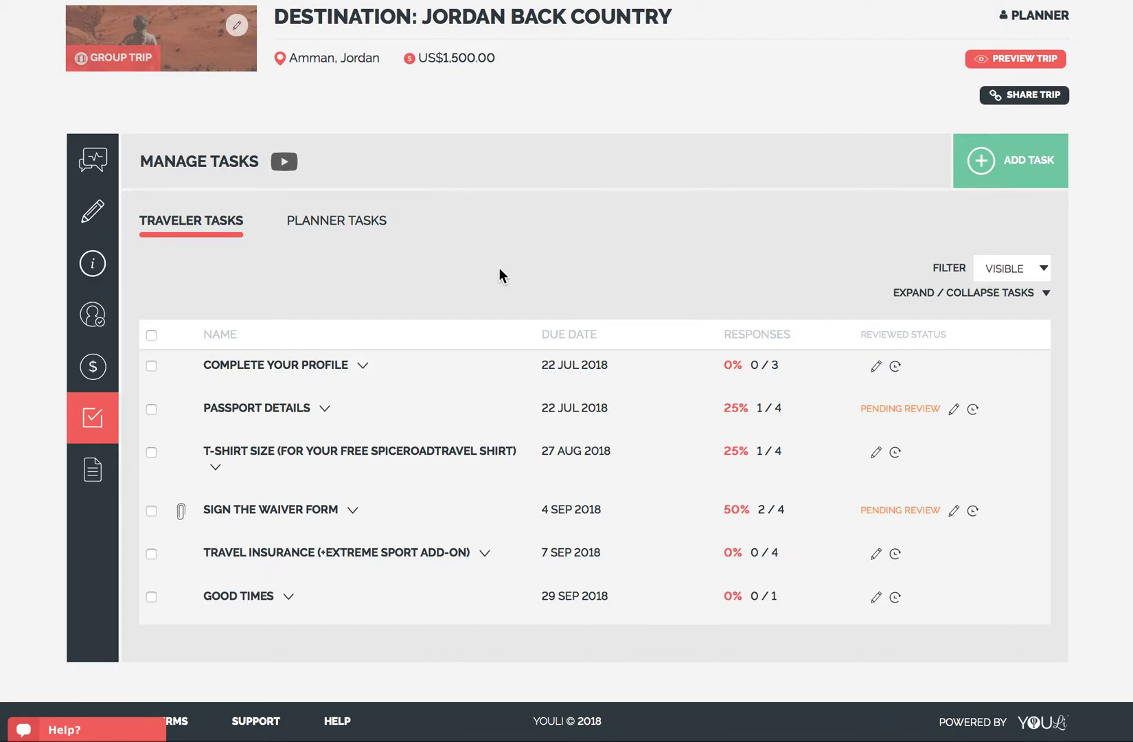
Expand the Good Times task's details in the traveler task list to check its visibility setting, and collapse them.
{"action": "left_click", "coordinate": [289, 598]}
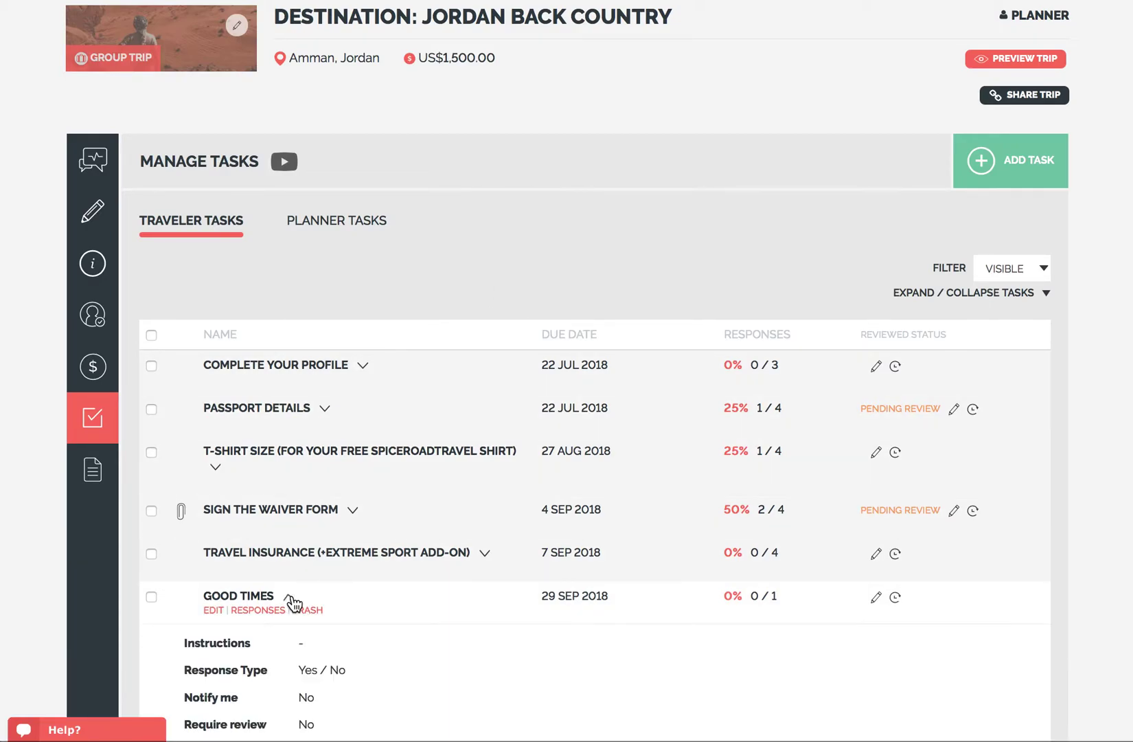
{"action": "scroll", "coordinate": [339, 493], "scroll_direction": "down", "scroll_amount": 5}
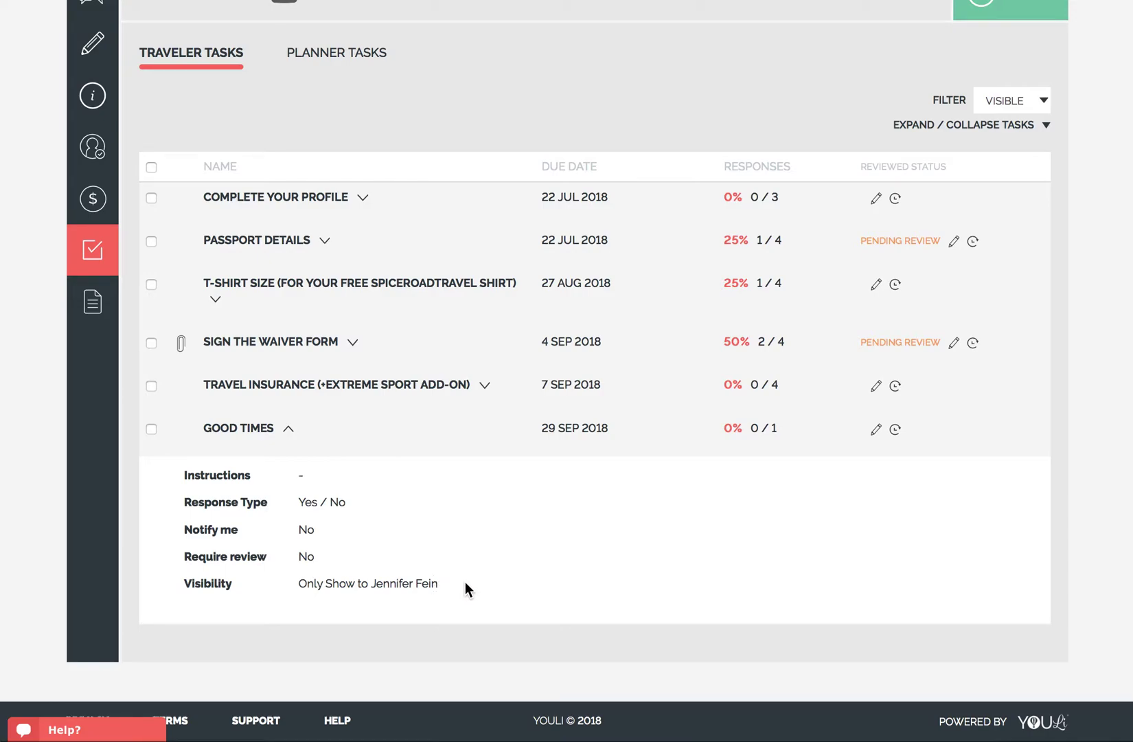
{"action": "left_click", "coordinate": [288, 431]}
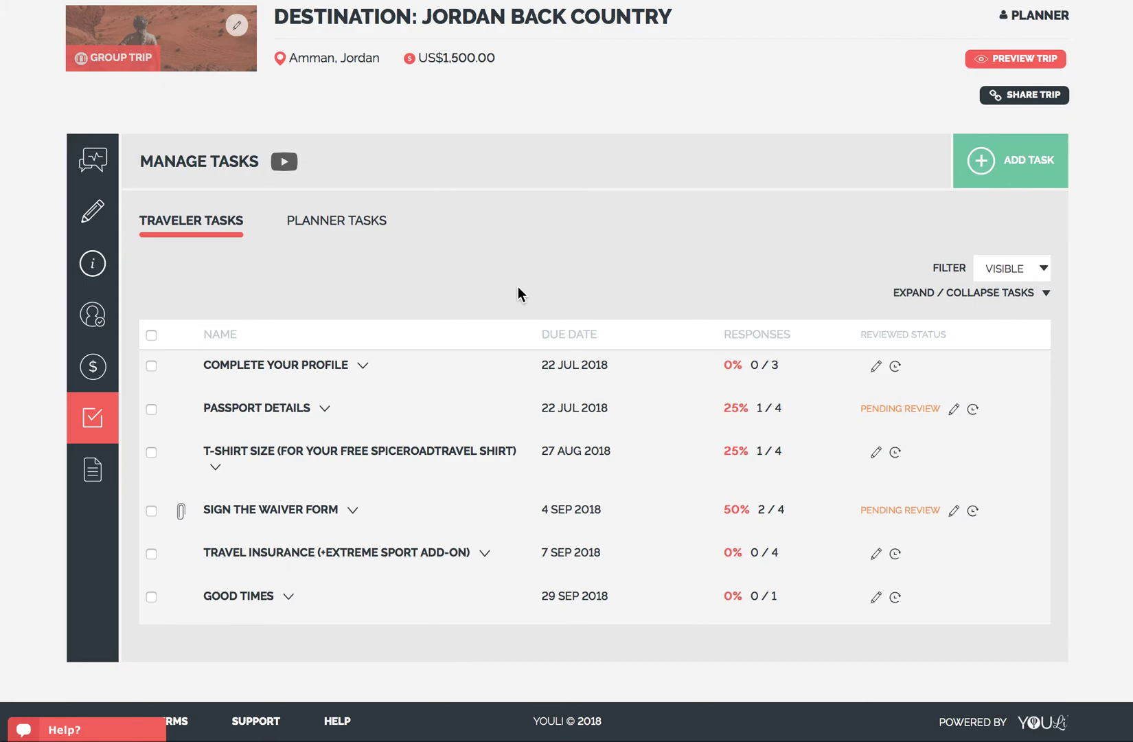
{"action": "scroll", "coordinate": [817, 246], "scroll_direction": "up", "scroll_amount": 3}
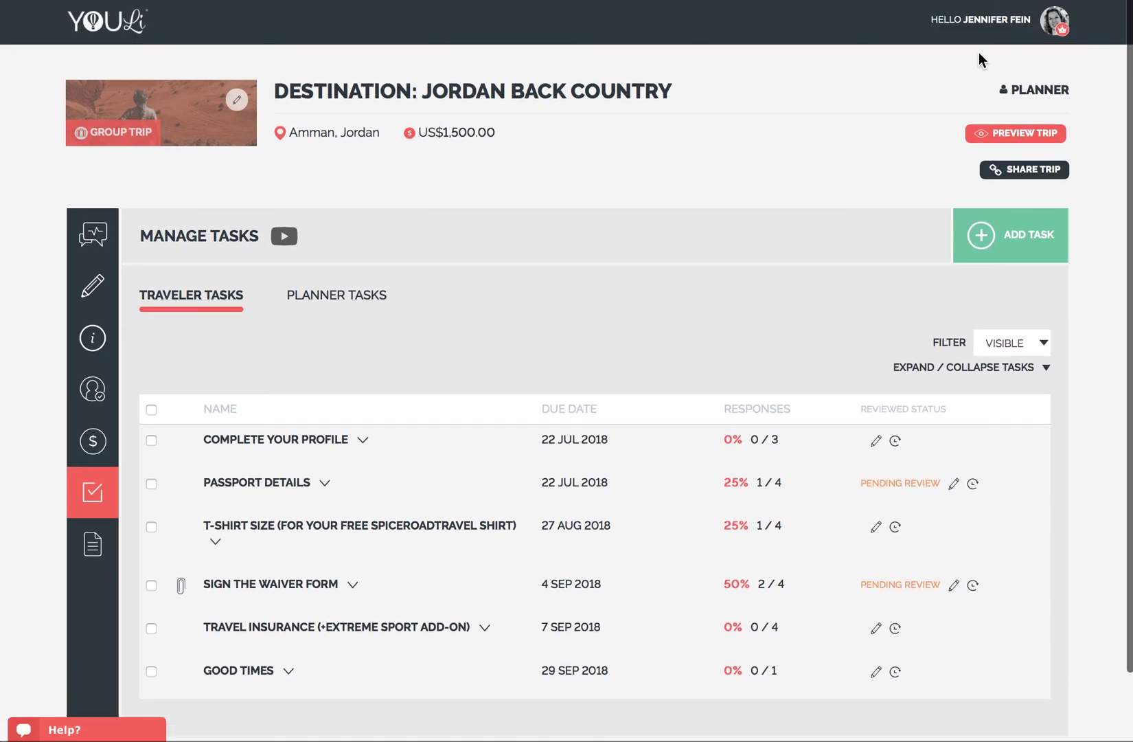
{"action": "left_click", "coordinate": [971, 28]}
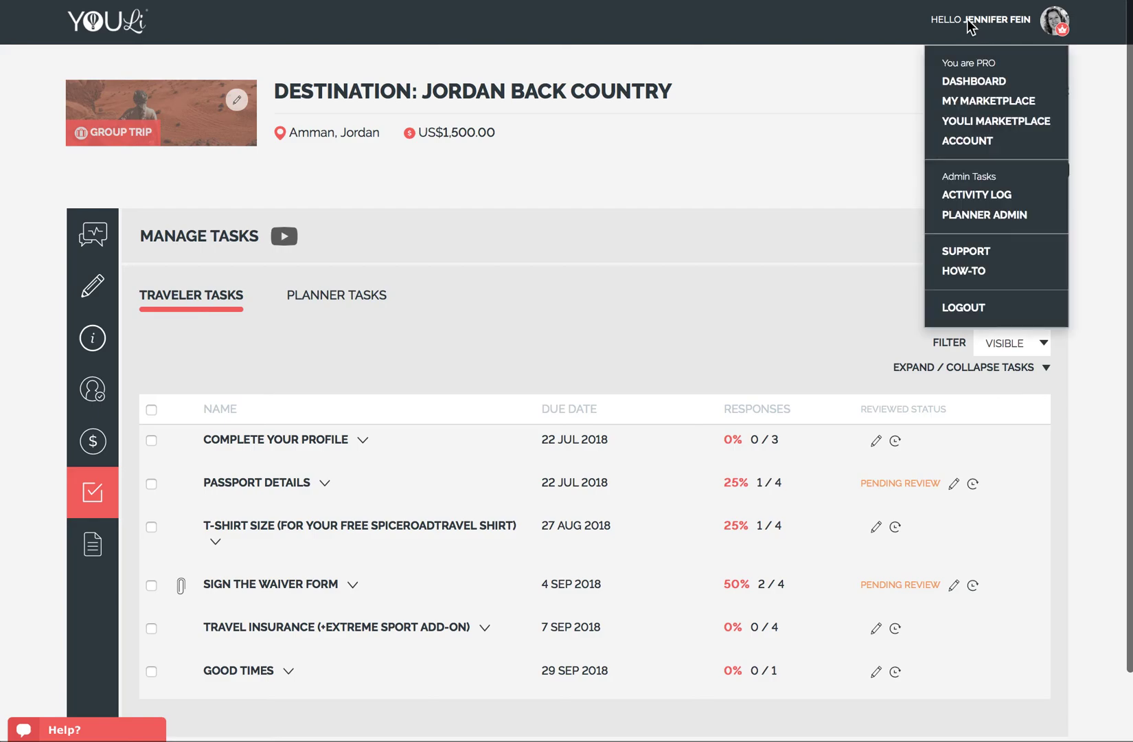
{"action": "left_click", "coordinate": [837, 197]}
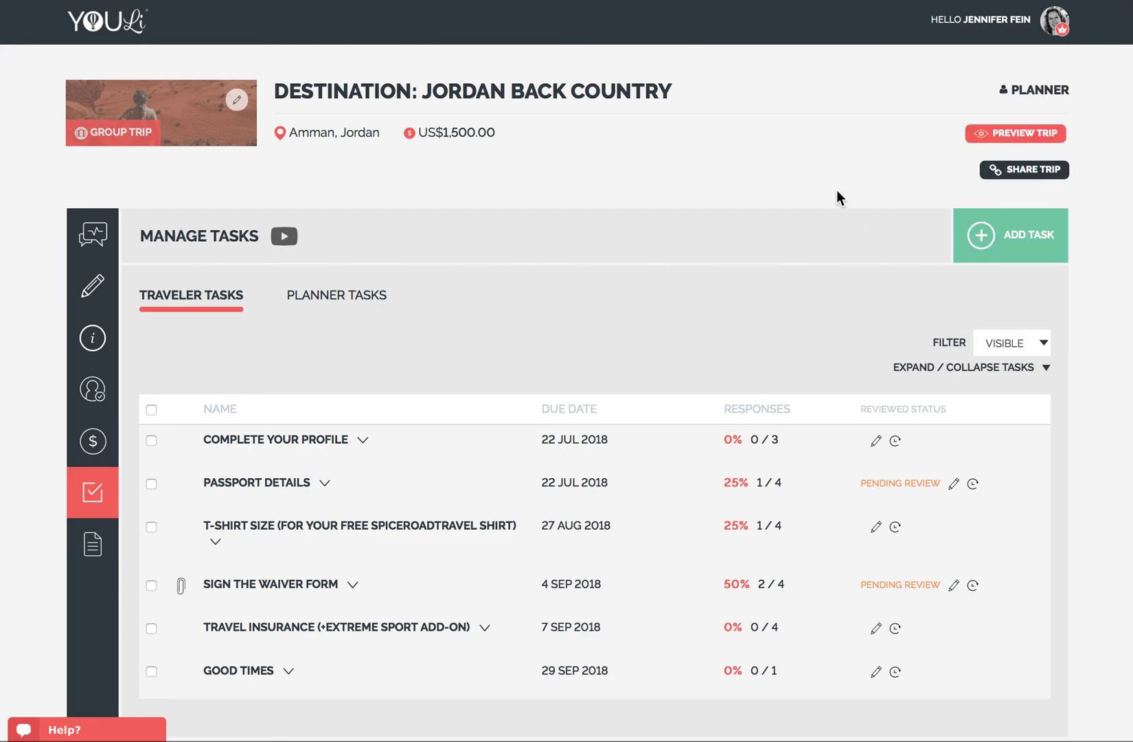